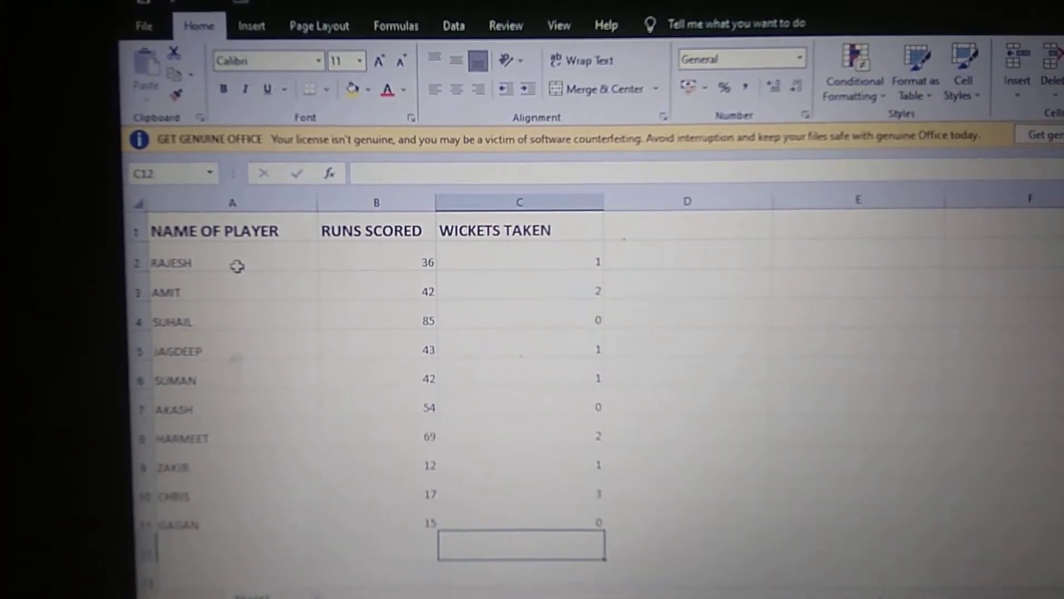
- Select RAJESH's Runs Scored cell to start colouring it
{"action": "left_click", "coordinate": [343, 257]}
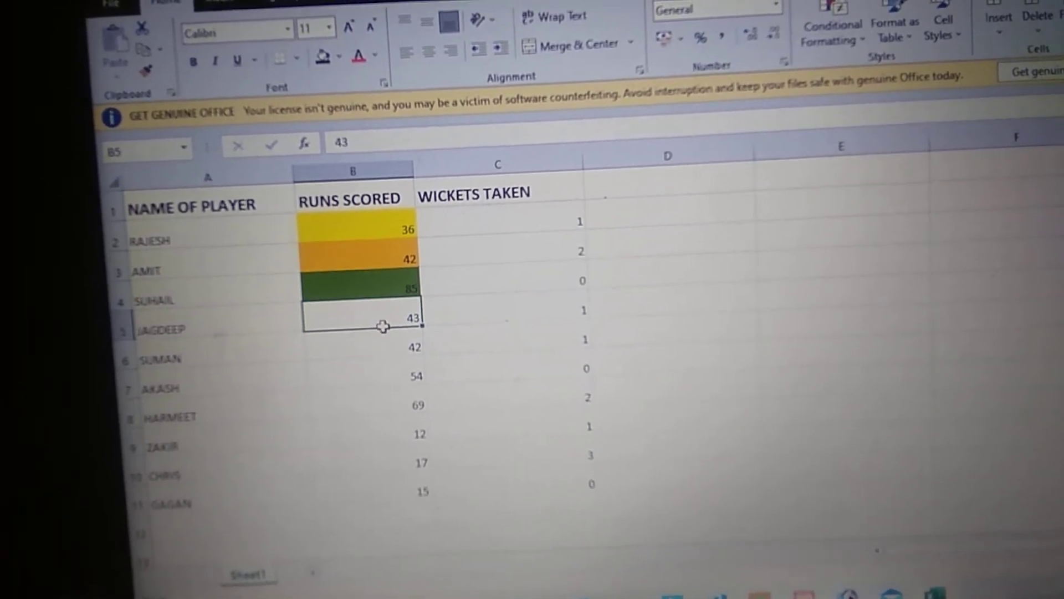
- Fill the JAGDEEP-to-AKASH runs cells dark orange and the next runs cell red
{"action": "left_click_drag", "start_coordinate": [383, 325], "coordinate": [405, 379]}
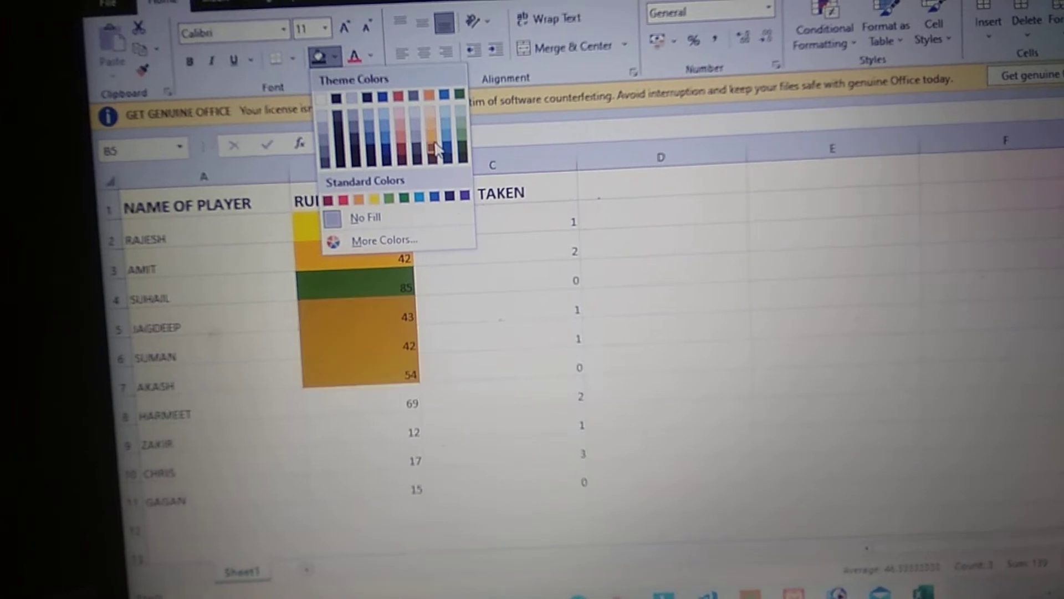
{"action": "left_click", "coordinate": [436, 150]}
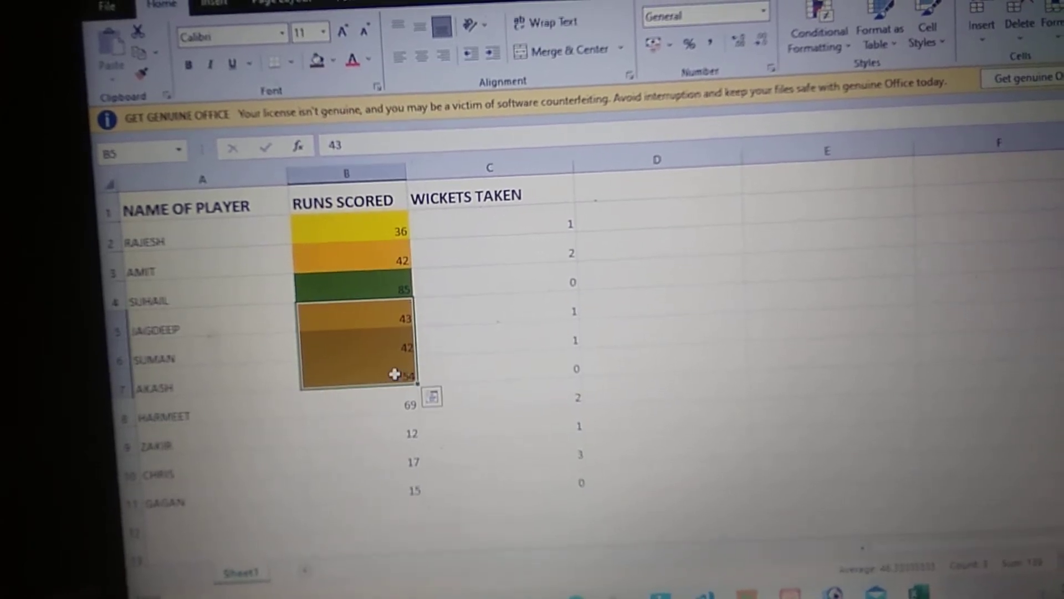
{"action": "left_click", "coordinate": [389, 348]}
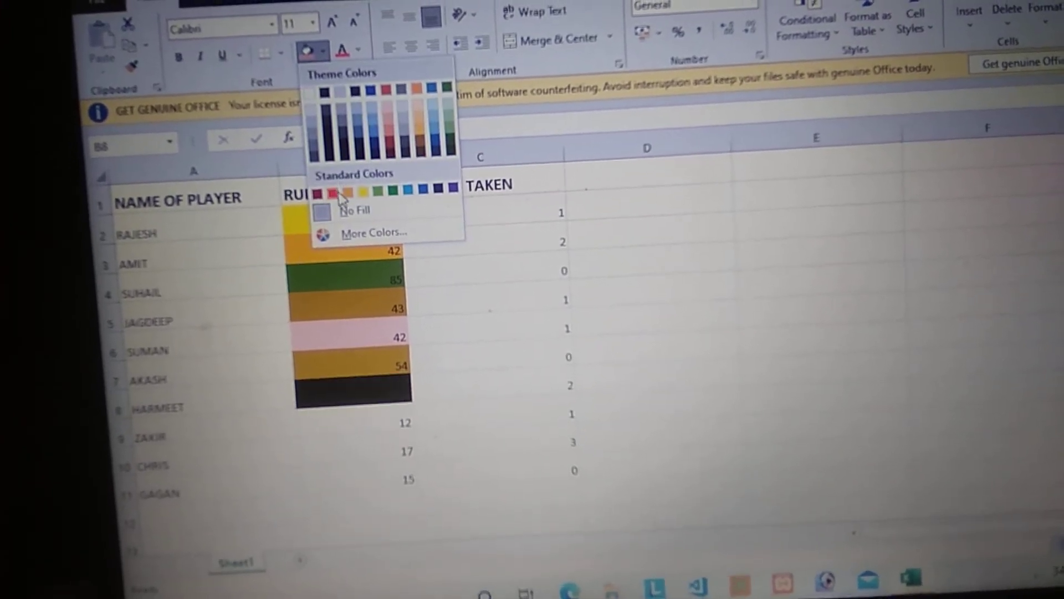
{"action": "left_click", "coordinate": [332, 189]}
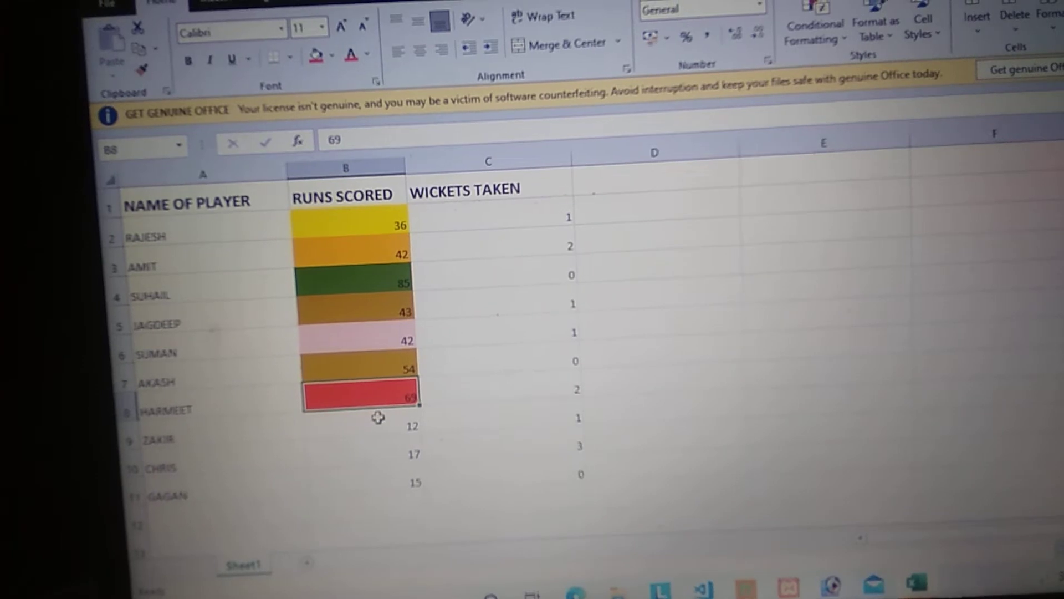
- Give the last three players' runs cells dark text and a blue-grey fill
{"action": "left_click", "coordinate": [380, 426]}
{"action": "left_click_drag", "start_coordinate": [374, 422], "coordinate": [386, 471]}
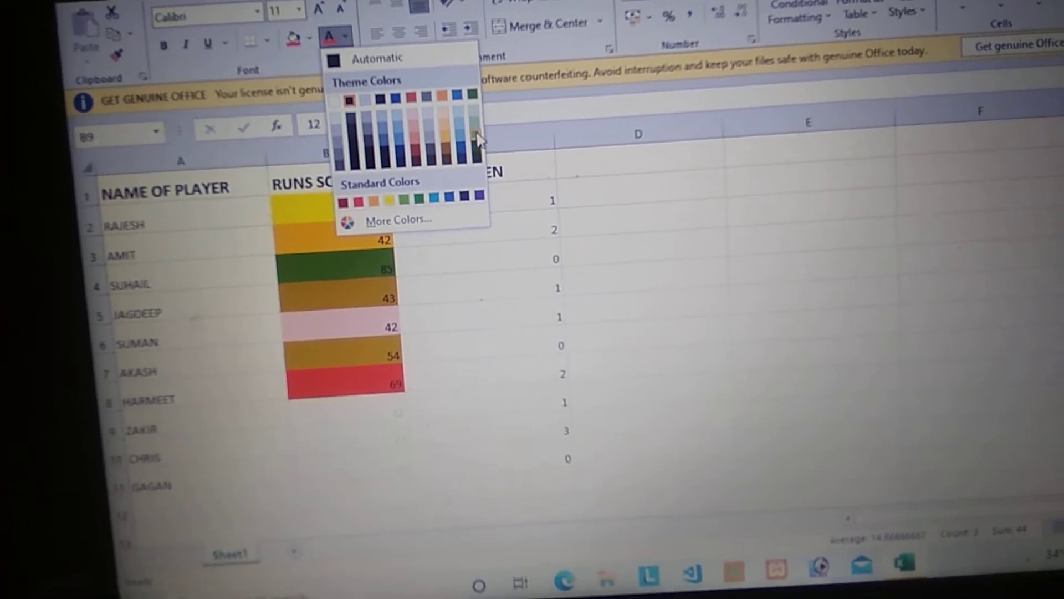
{"action": "left_click", "coordinate": [389, 410]}
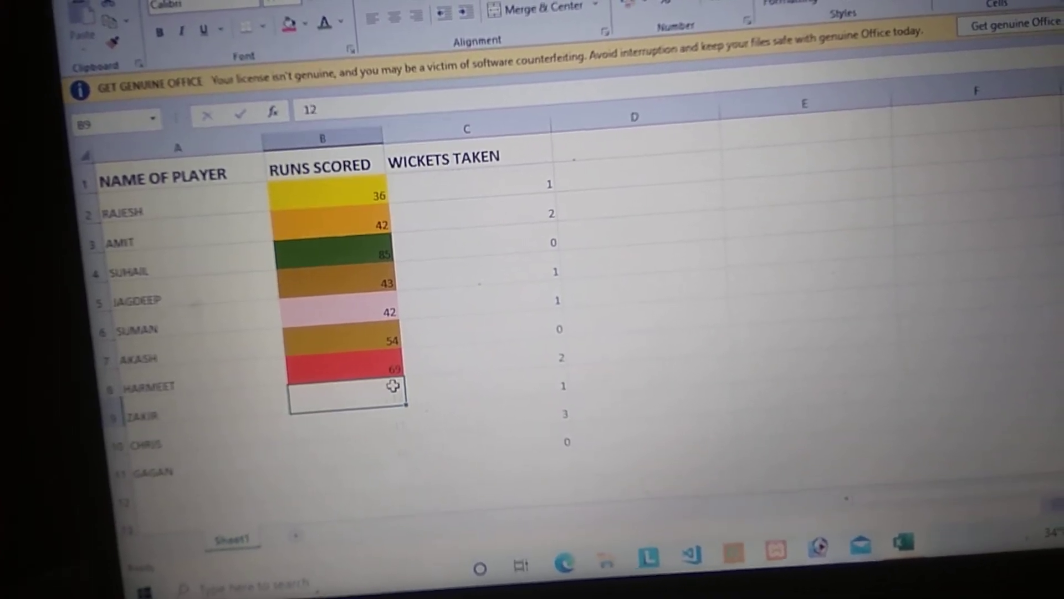
{"action": "left_click_drag", "start_coordinate": [393, 385], "coordinate": [405, 441]}
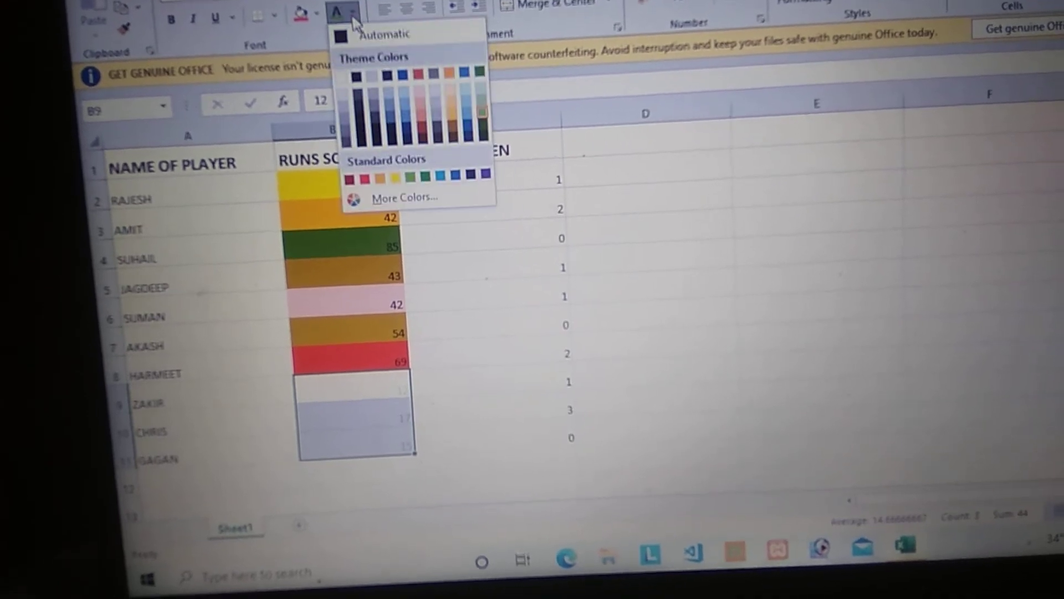
{"action": "left_click", "coordinate": [366, 86]}
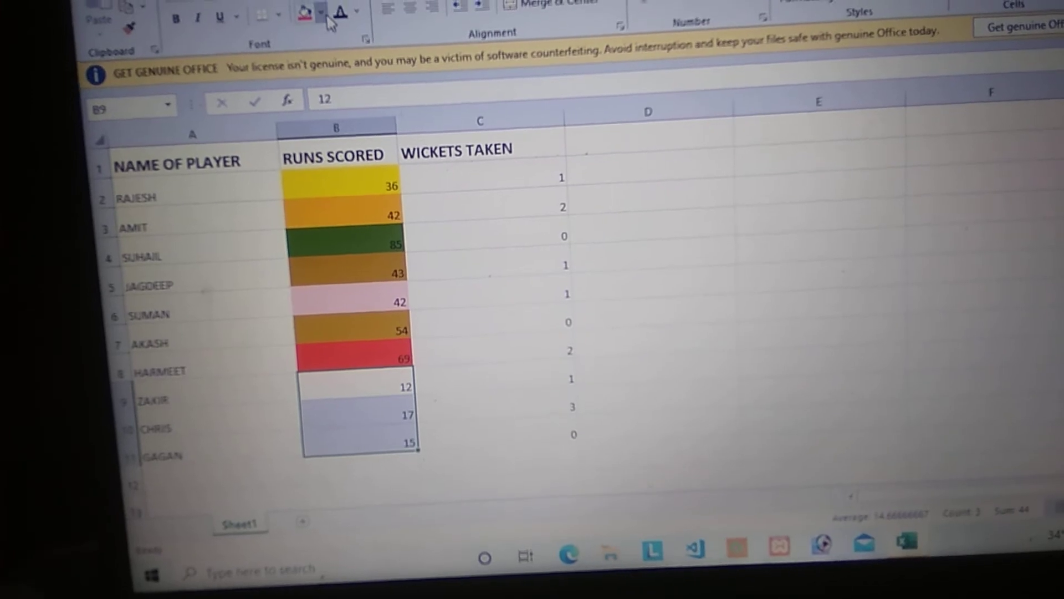
{"action": "left_click", "coordinate": [324, 14]}
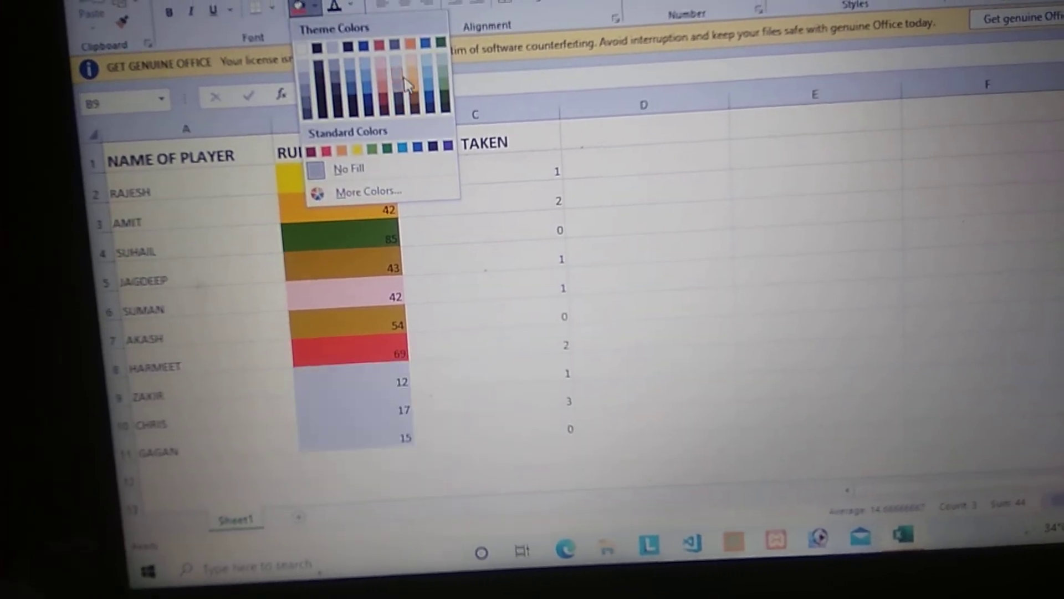
{"action": "left_click", "coordinate": [440, 77]}
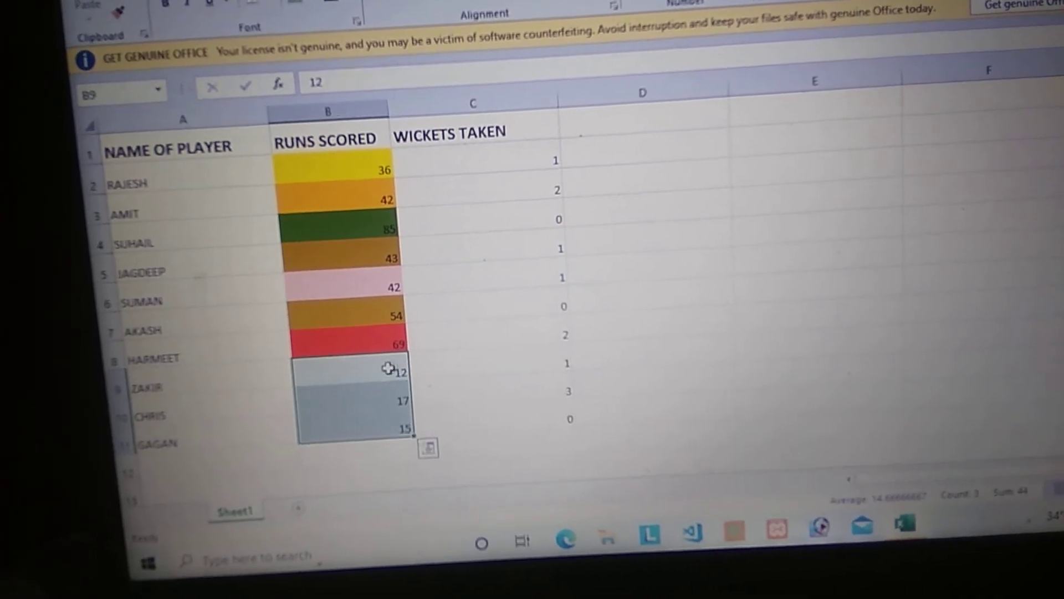
- Fill CHRIS's runs cell, 17, yellow
{"action": "left_click", "coordinate": [376, 393]}
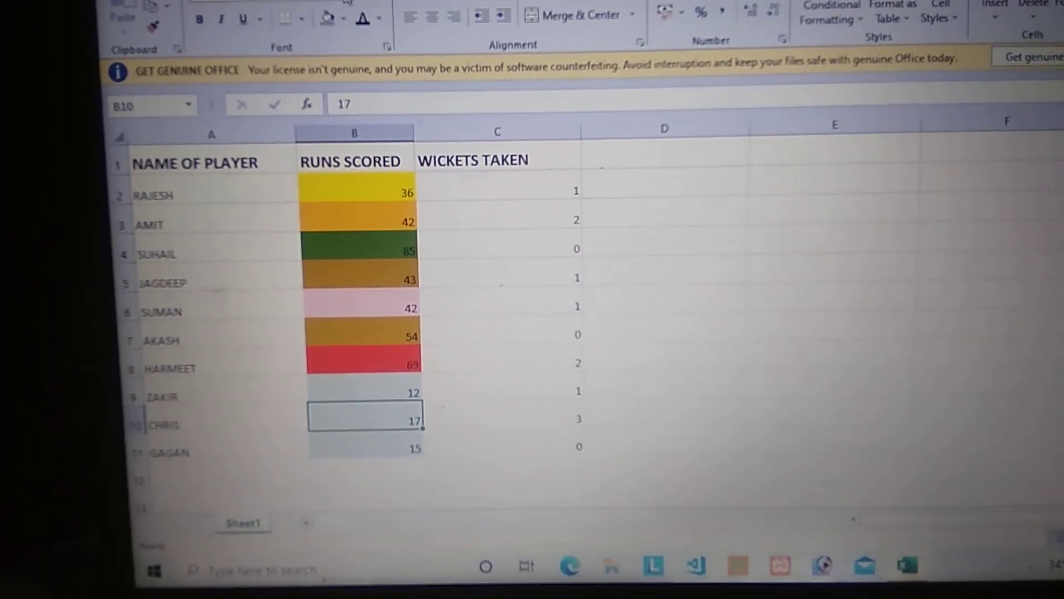
{"action": "left_click", "coordinate": [347, 18]}
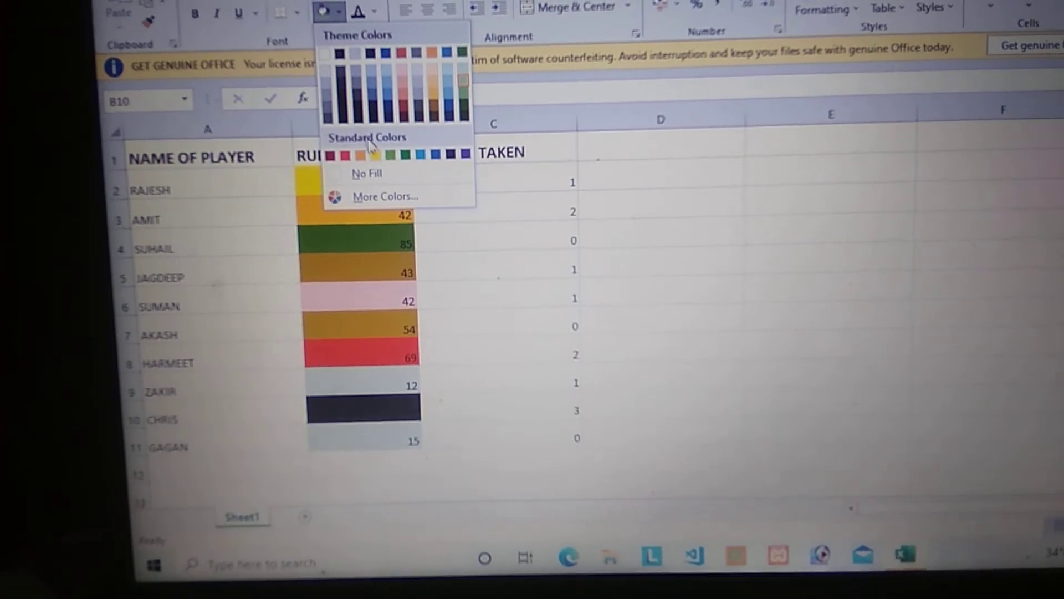
{"action": "left_click", "coordinate": [375, 154]}
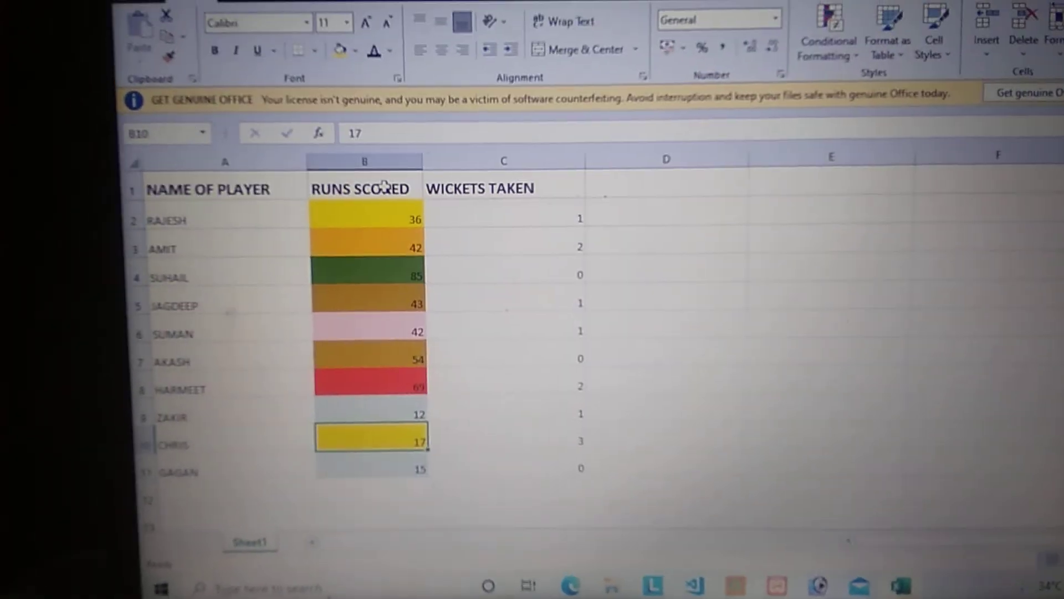
- Select the table from the headers through GAGAN's row and show the Sort & Filter options
{"action": "left_click_drag", "start_coordinate": [260, 189], "coordinate": [436, 405]}
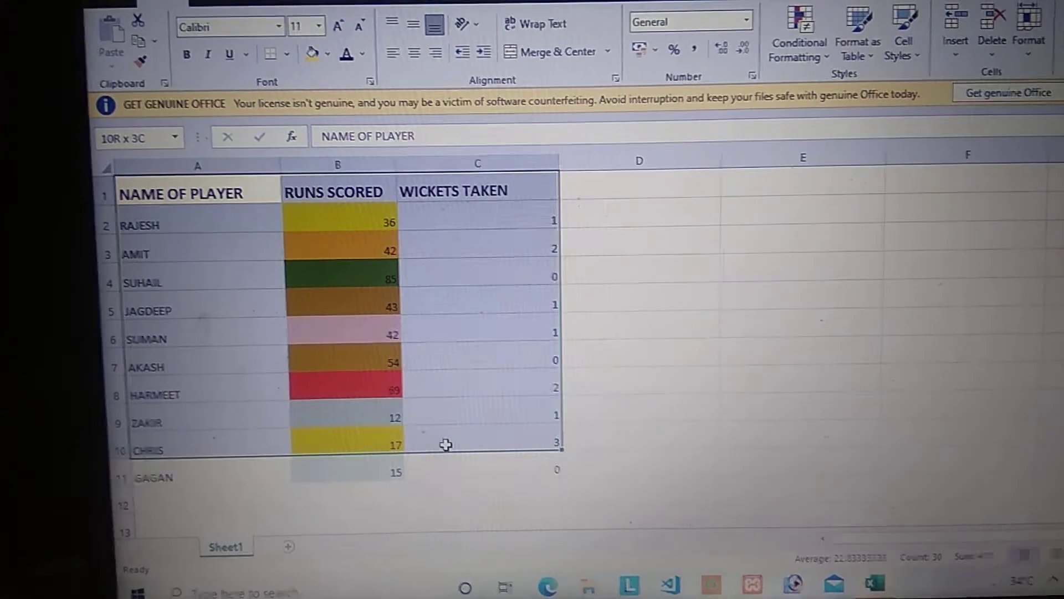
{"action": "left_click_drag", "start_coordinate": [435, 404], "coordinate": [449, 468]}
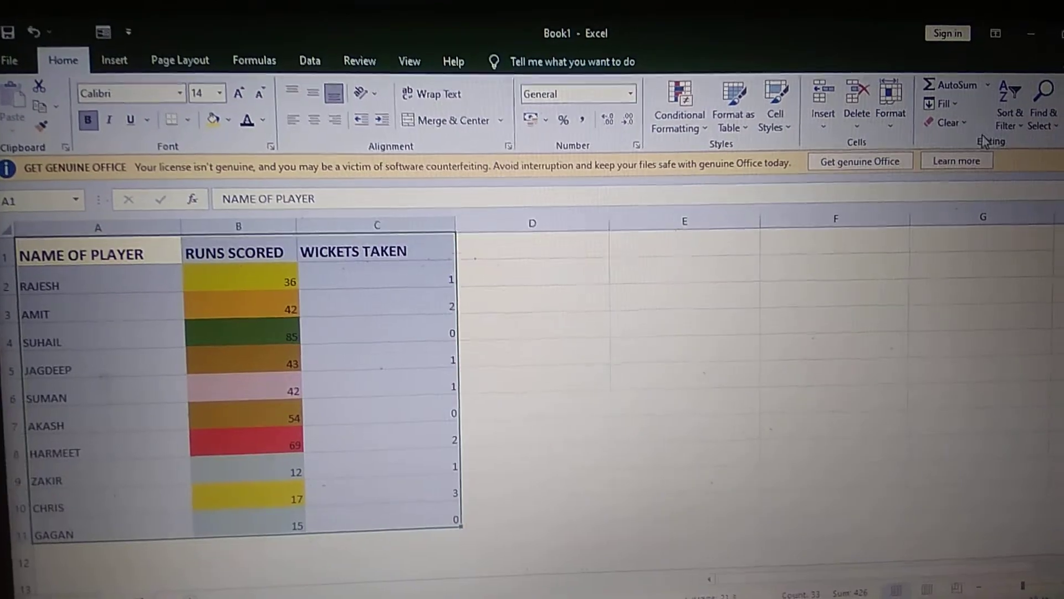
{"action": "left_click", "coordinate": [1006, 129]}
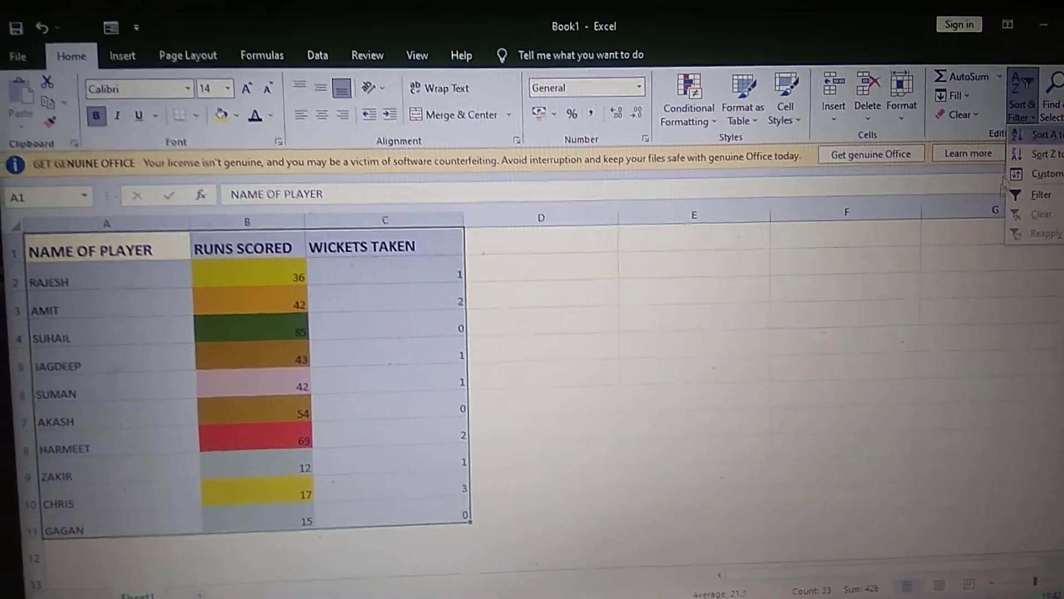
- Sort by RUNS SCORED cell colour with dark green on top, then reopen Data > Sort to review
{"action": "left_click", "coordinate": [1046, 174]}
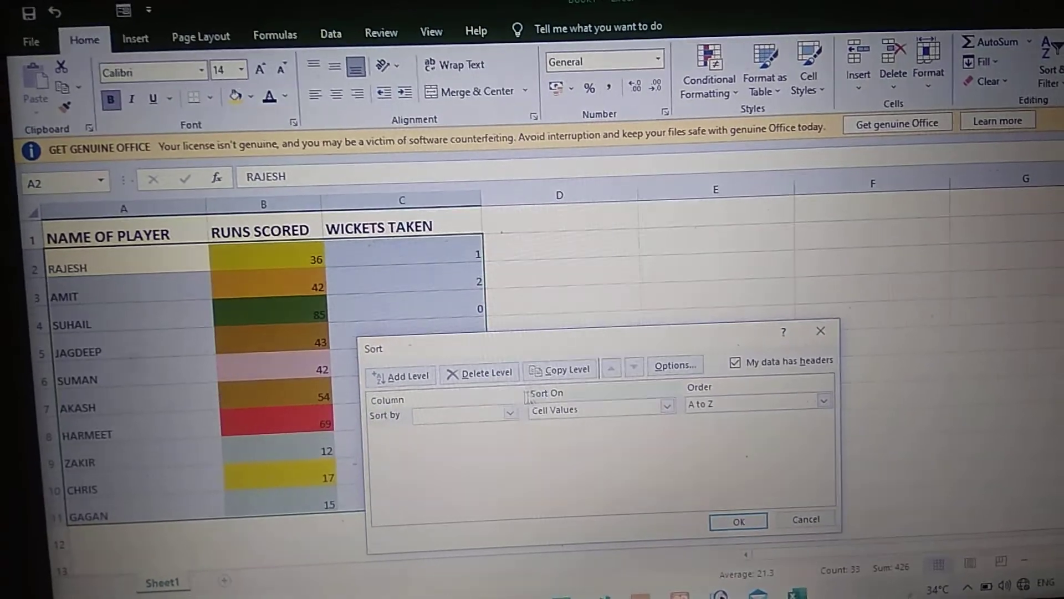
{"action": "left_click", "coordinate": [509, 418]}
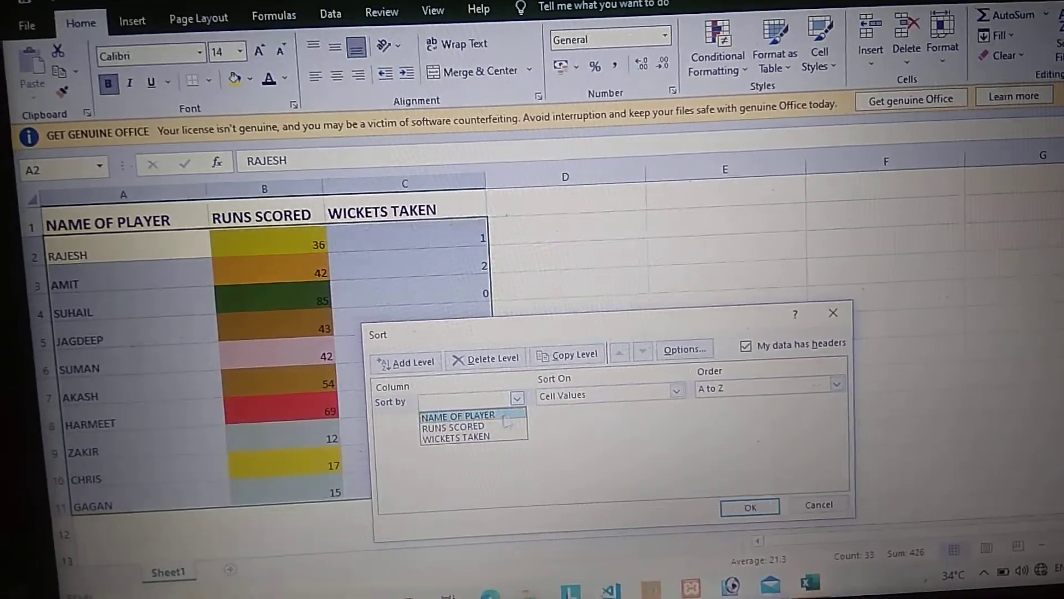
{"action": "left_click", "coordinate": [496, 426]}
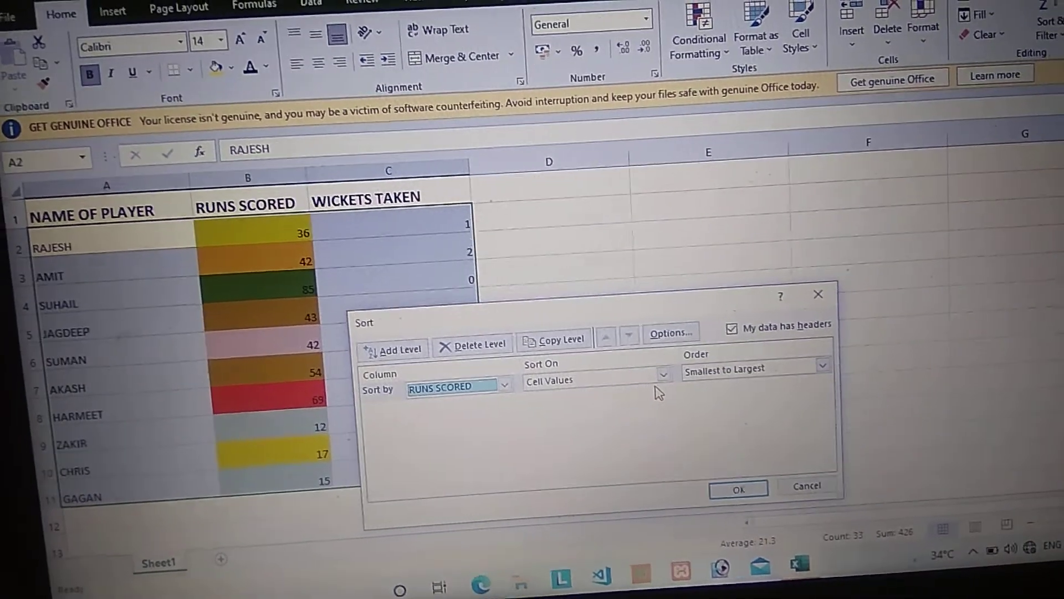
{"action": "left_click", "coordinate": [671, 379]}
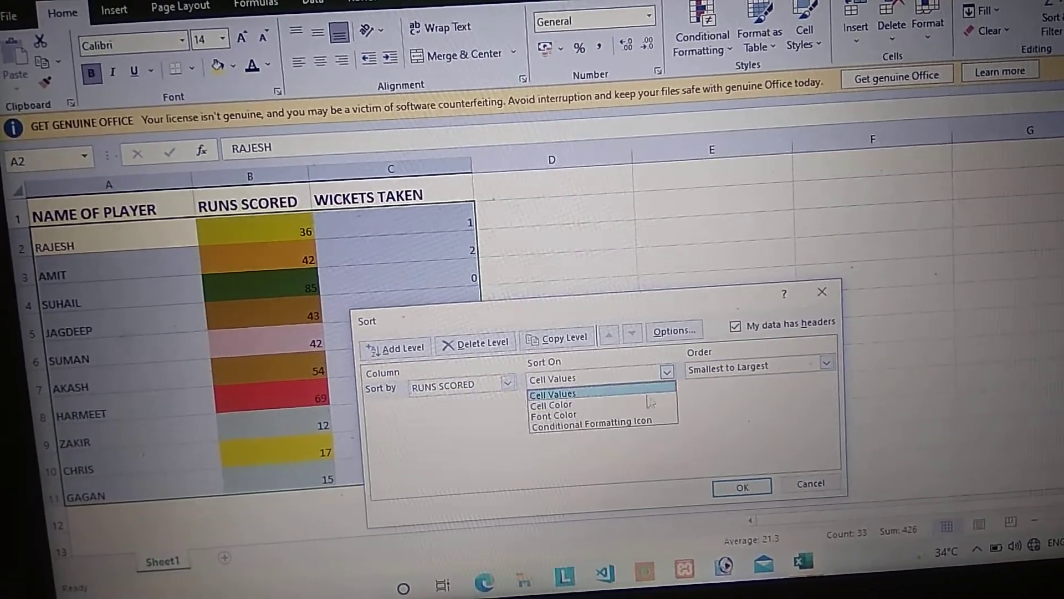
{"action": "left_click", "coordinate": [647, 405]}
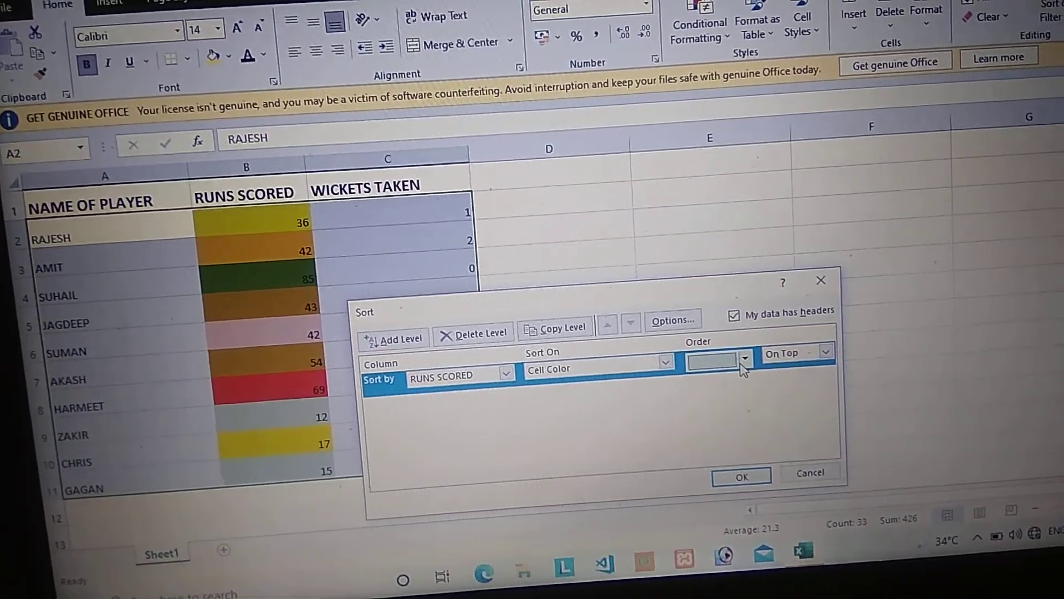
{"action": "left_click", "coordinate": [746, 363]}
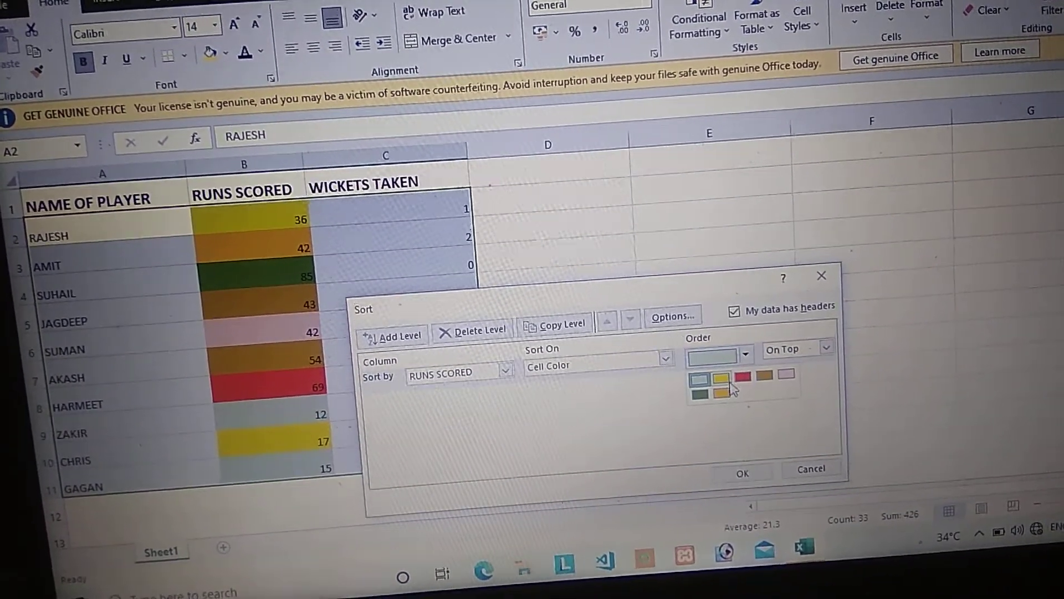
{"action": "left_click", "coordinate": [704, 395]}
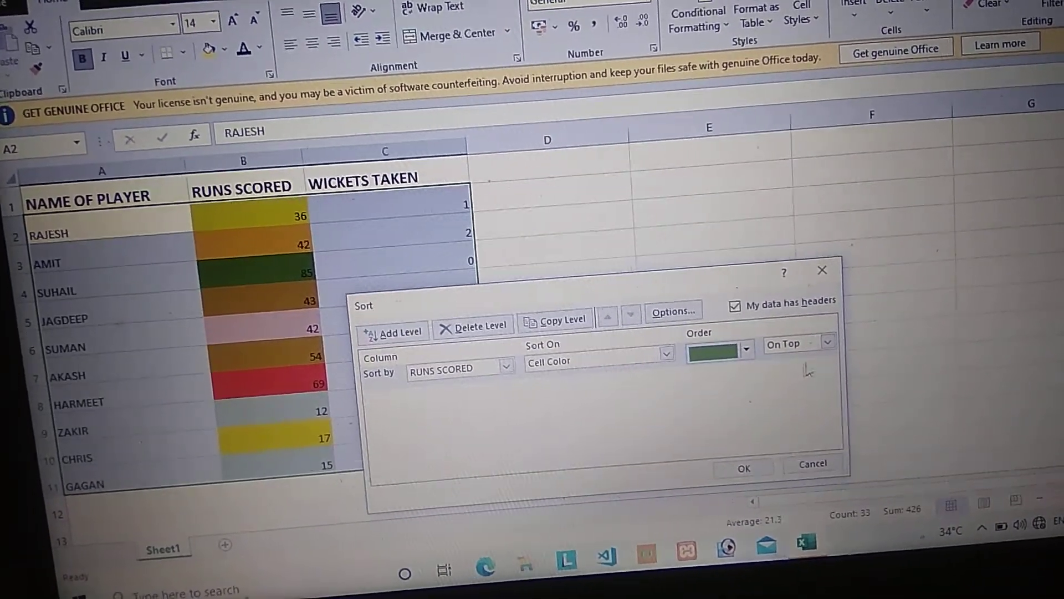
{"action": "left_click", "coordinate": [752, 468]}
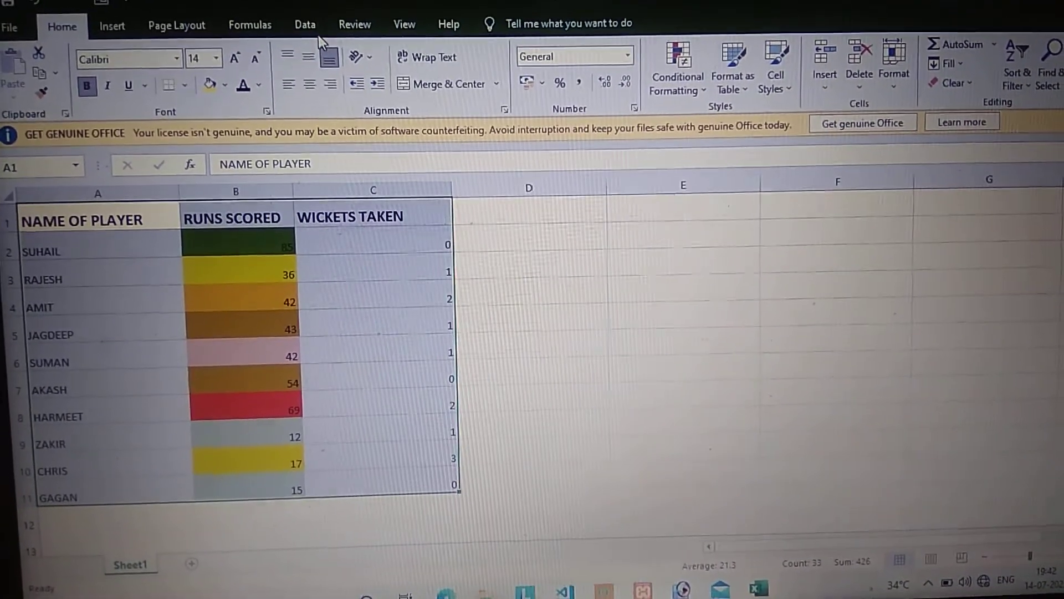
{"action": "left_click", "coordinate": [309, 28]}
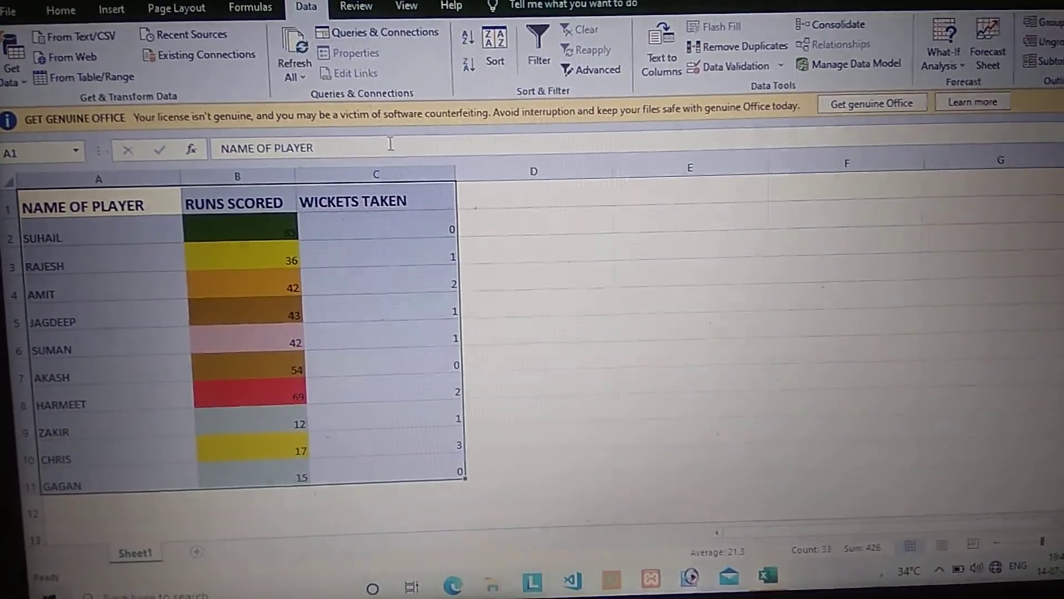
{"action": "left_click", "coordinate": [503, 40]}
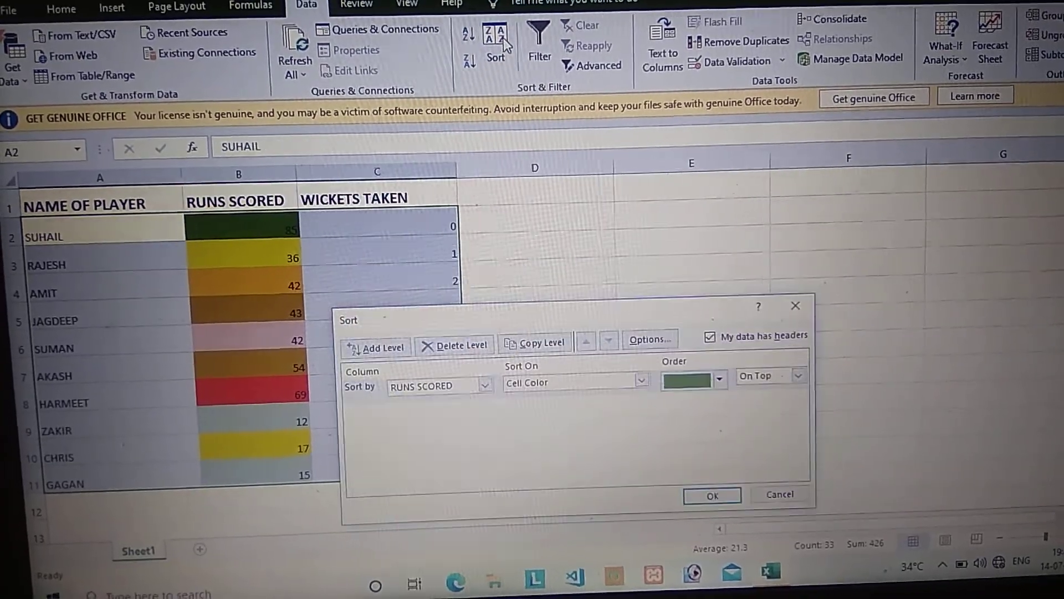